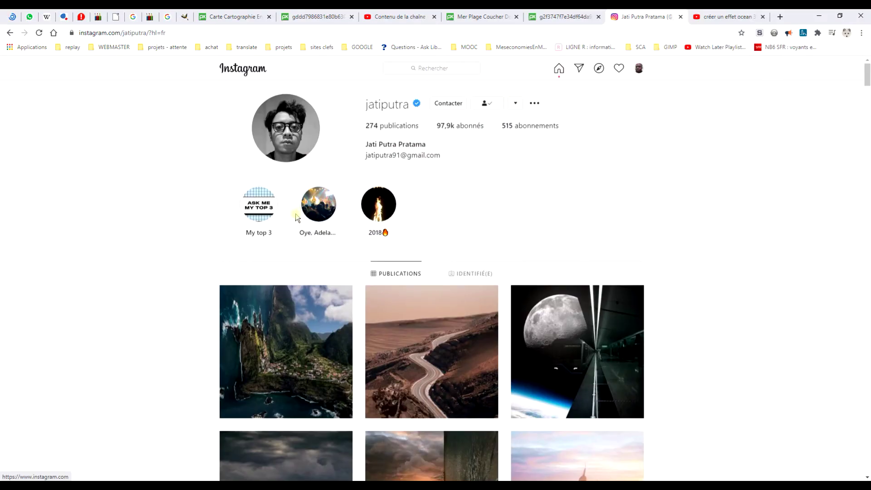
- Browse the Instagram profile's grid of surreal landscape photomontages for examples of mirrored and folded scenery
scroll(513, 273, down, 4)
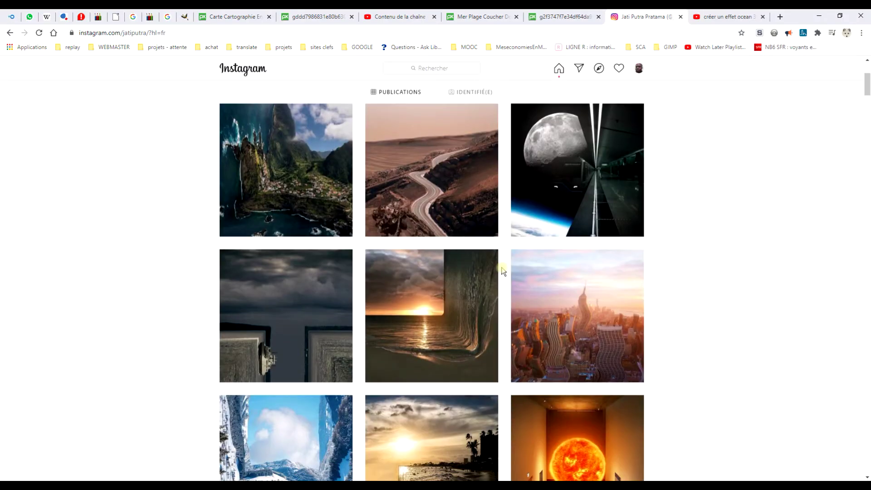
scroll(393, 334, down, 4)
scroll(785, 198, down, 8)
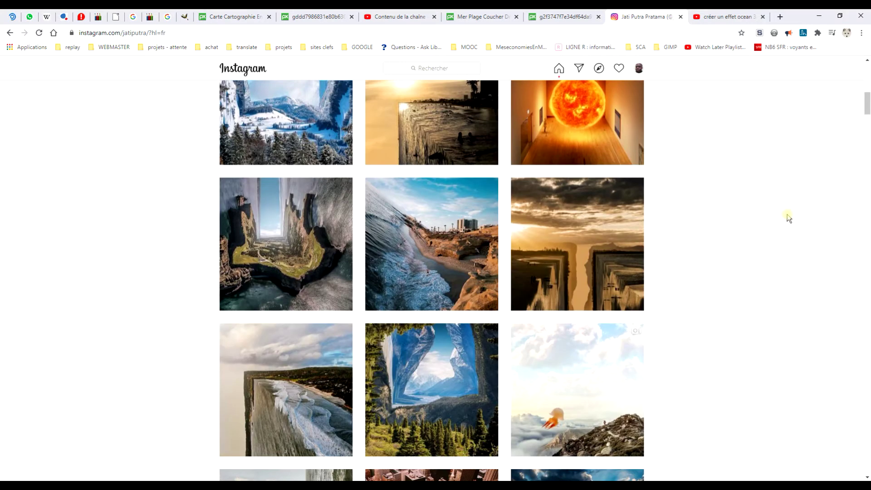
scroll(736, 208, down, 9)
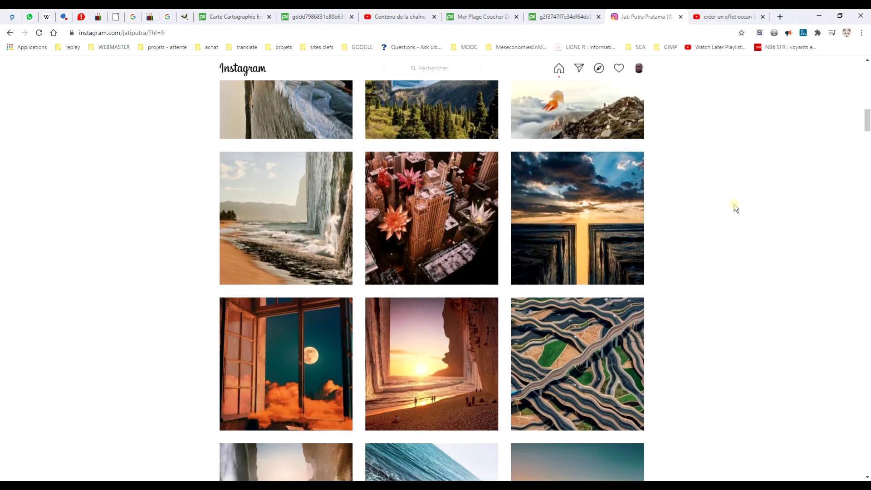
scroll(722, 191, down, 7)
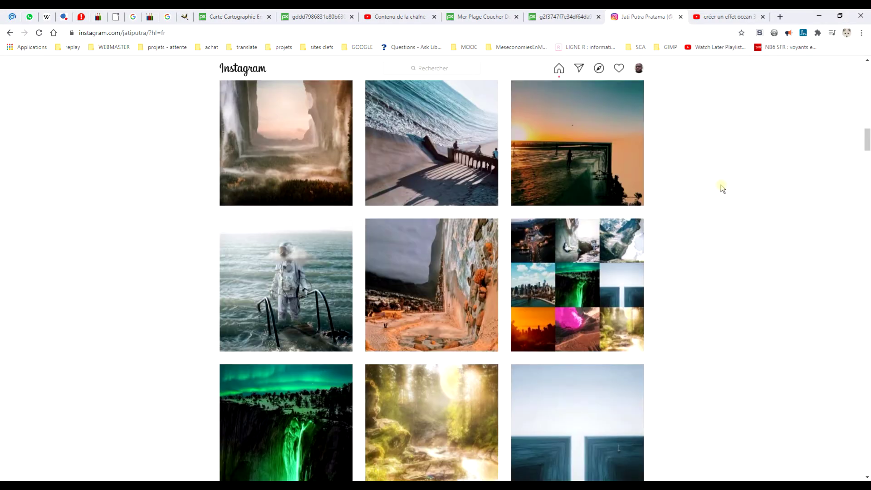
scroll(247, 352, down, 10)
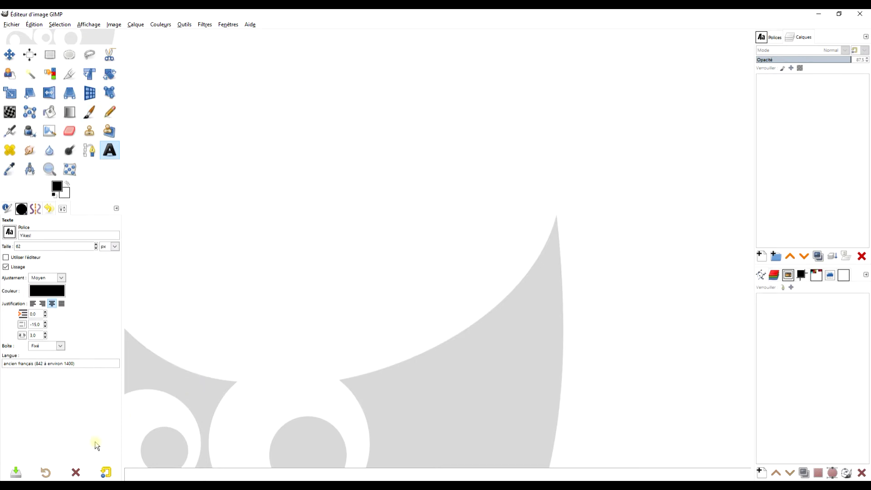
- Switch to the browser's Pixabay beach photo, show its download sizes, and copy the opened 1280×720 image
key(alt+Tab)
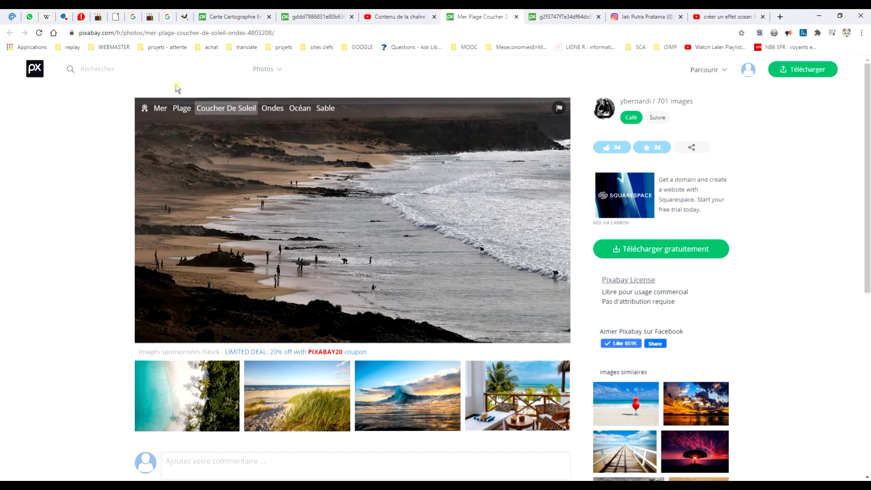
click(669, 249)
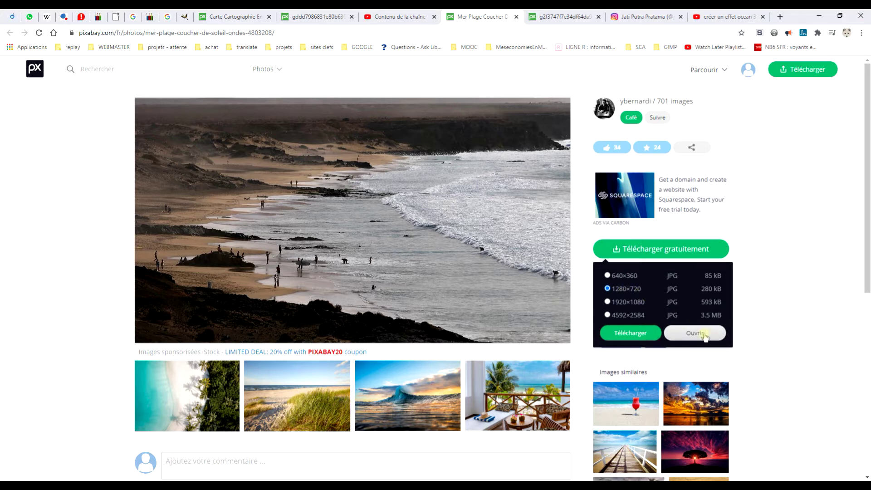
click(563, 17)
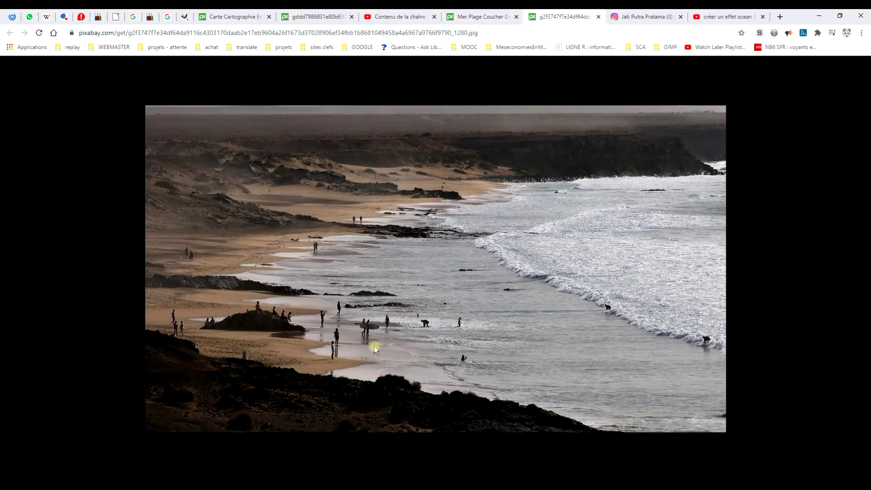
right_click(435, 166)
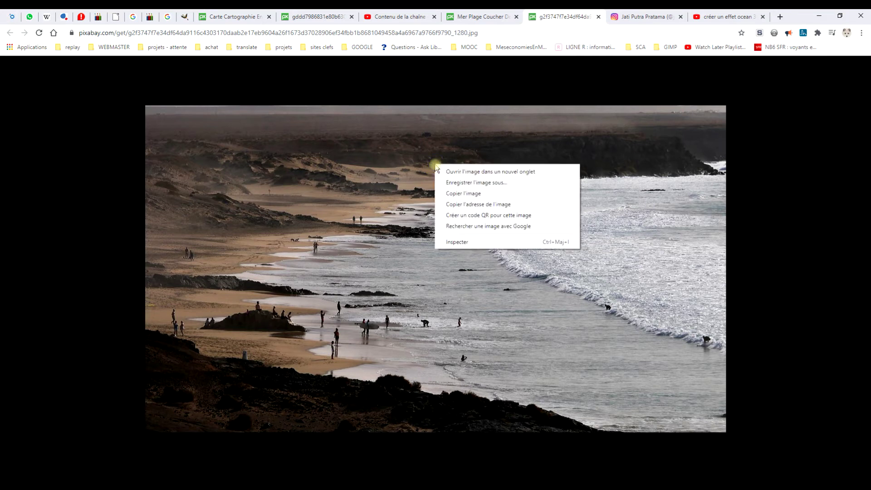
click(467, 197)
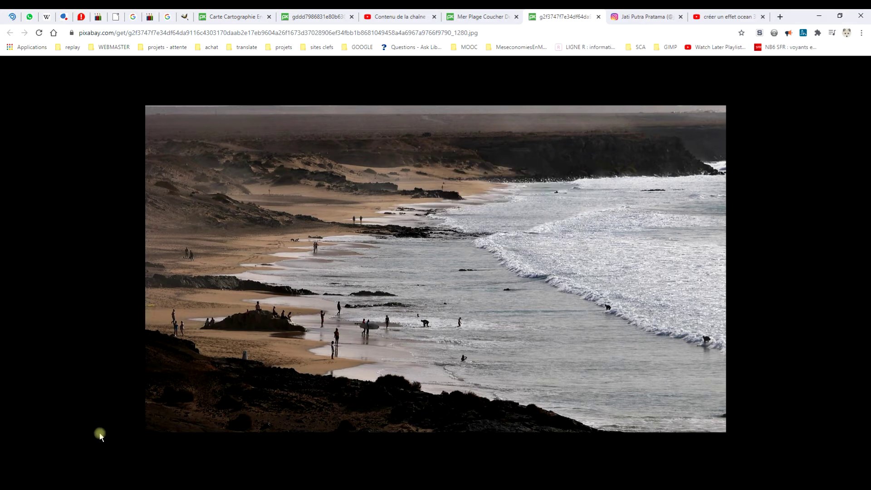
- Switch to GIMP and paste the copied beach photo as a new image
key(alt+Tab)
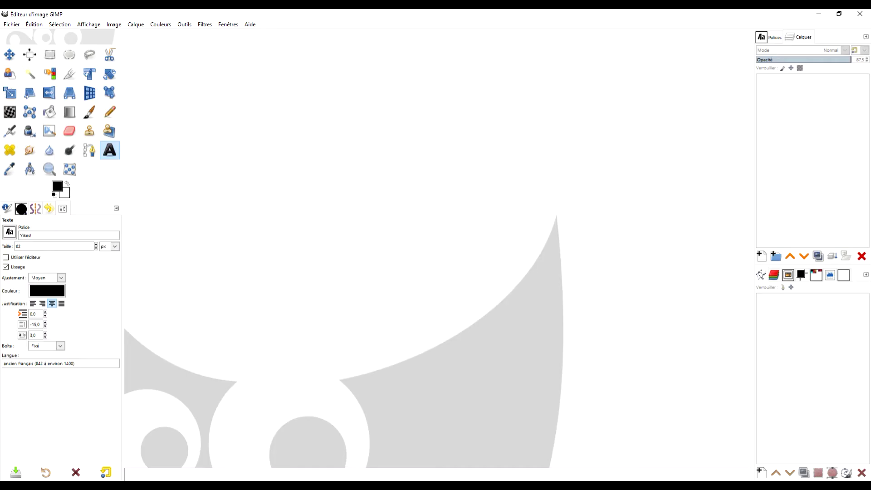
click(34, 25)
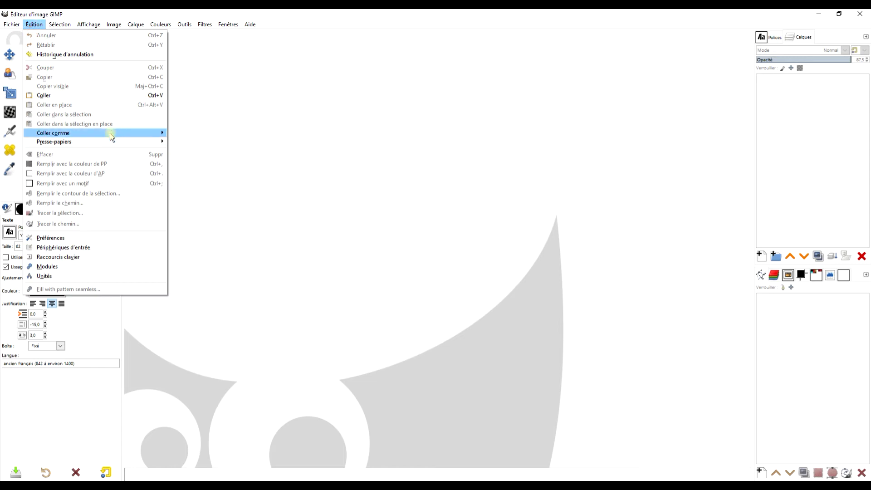
mouse_move(114, 134)
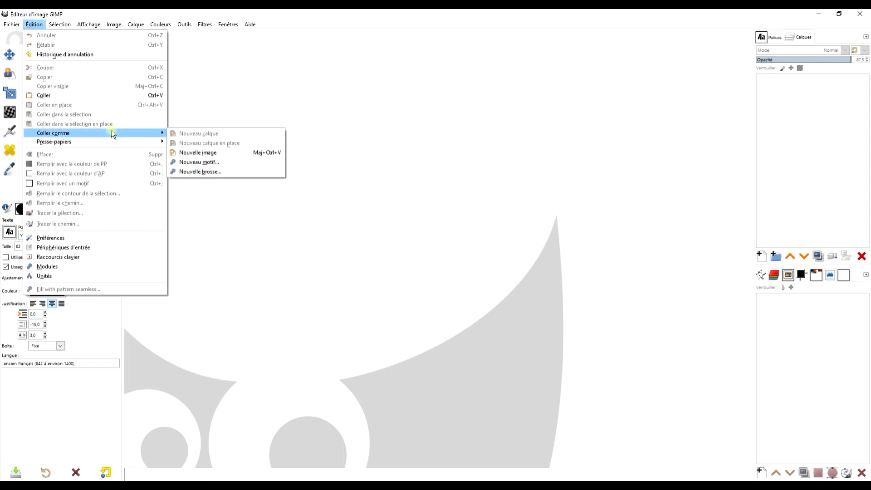
click(221, 153)
- Apply the automatic white balance (Balance des blancs) to the beach photo
click(167, 25)
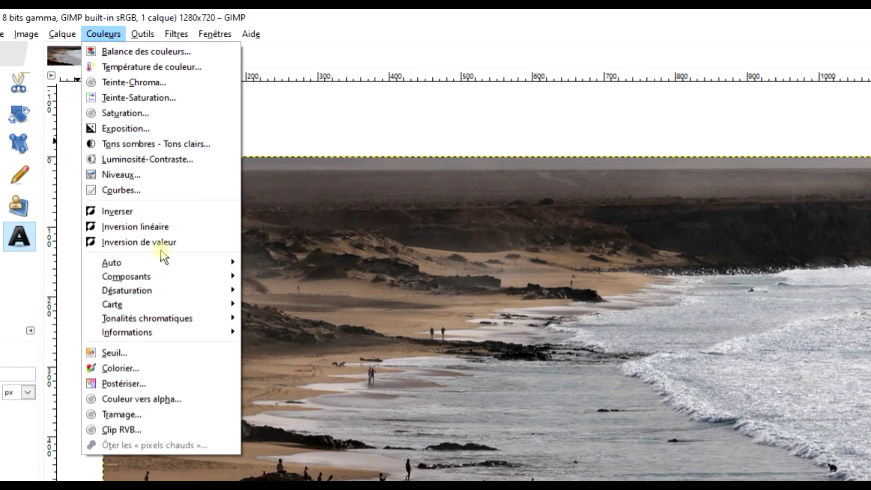
mouse_move(158, 266)
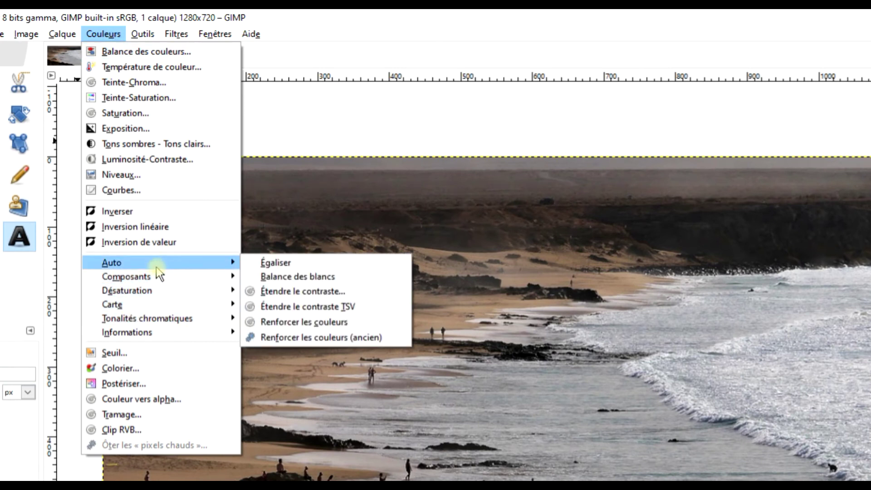
click(315, 274)
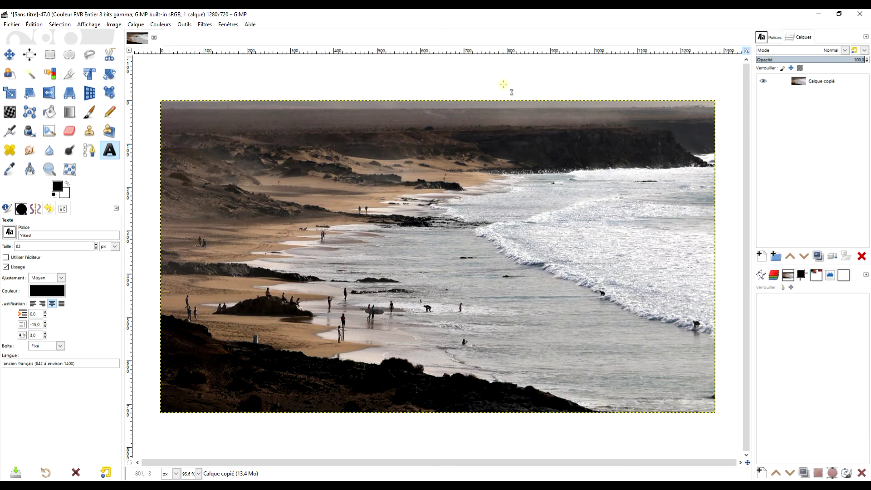
- Launch the G'MIC-Qt filter on the beach photo and select Symmetrize from its Deformations category
click(205, 25)
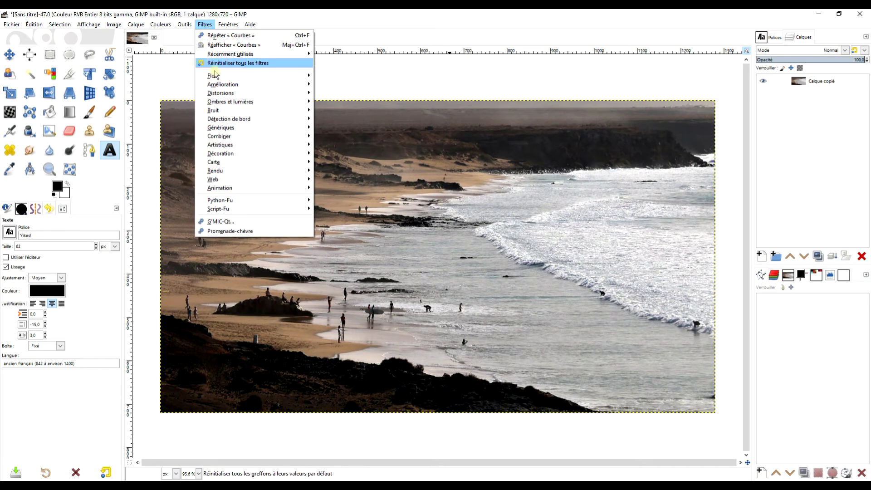
mouse_move(221, 78)
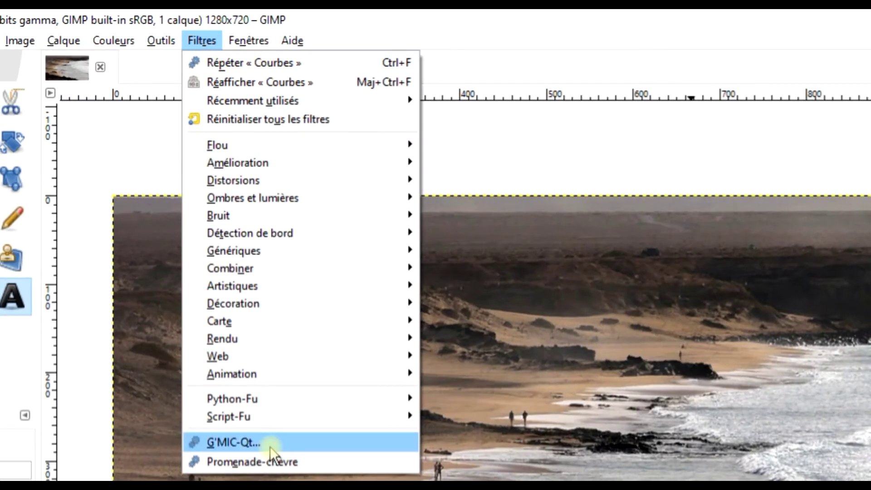
click(271, 447)
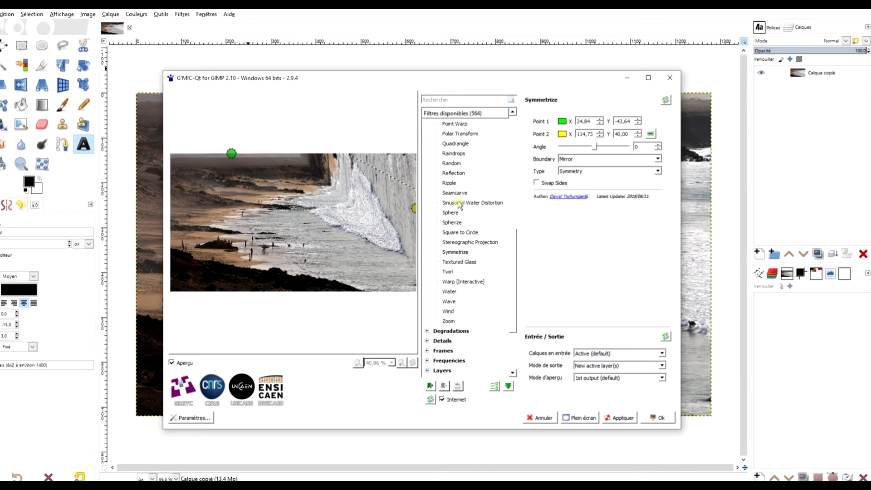
click(443, 251)
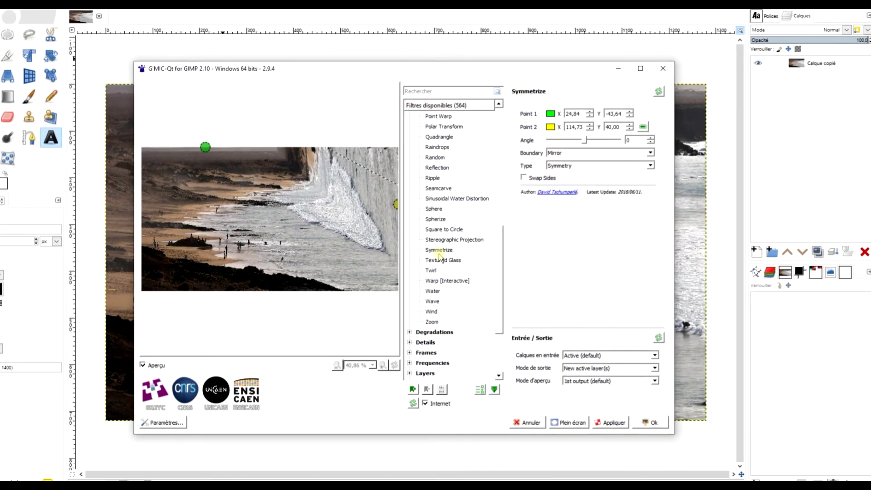
scroll(507, 262, up, 1)
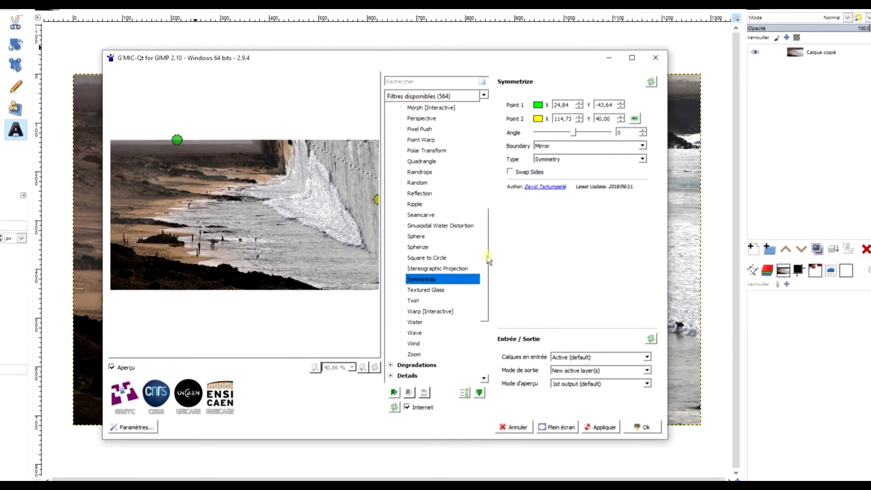
scroll(492, 260, up, 3)
scroll(472, 218, up, 5)
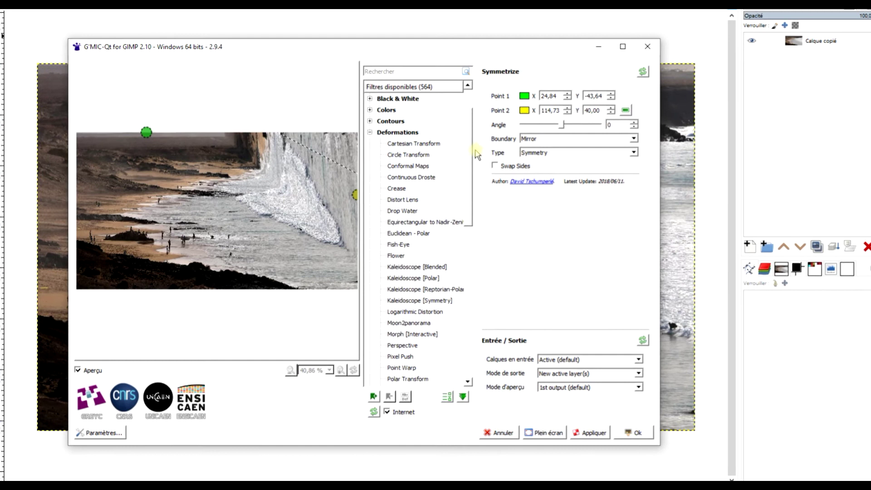
scroll(469, 261, down, 9)
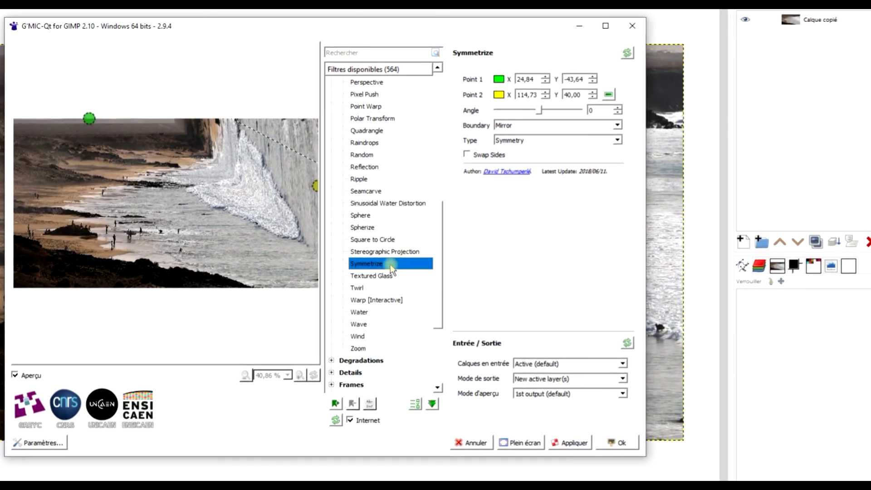
- Reset Symmetrize, enable Point 2, and place the axis points at about 59,20 / 27,65 (Point 1) and 90,61 / 104,10 (Point 2)
click(629, 53)
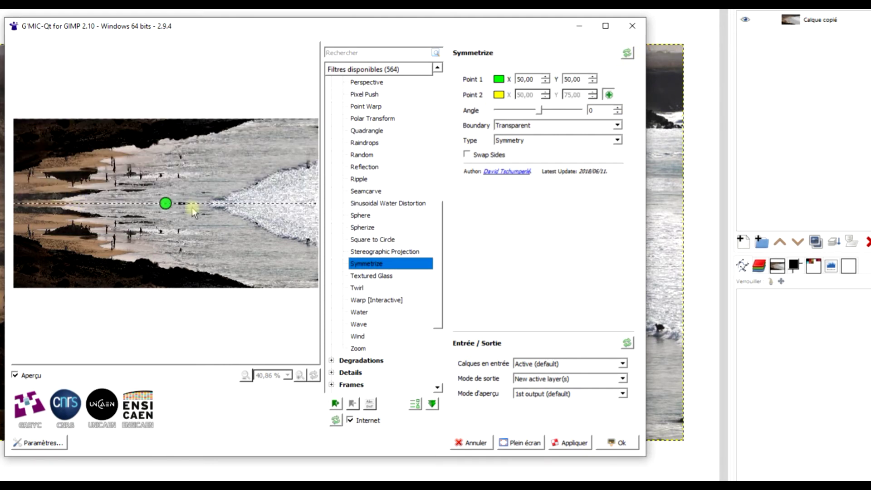
click(610, 95)
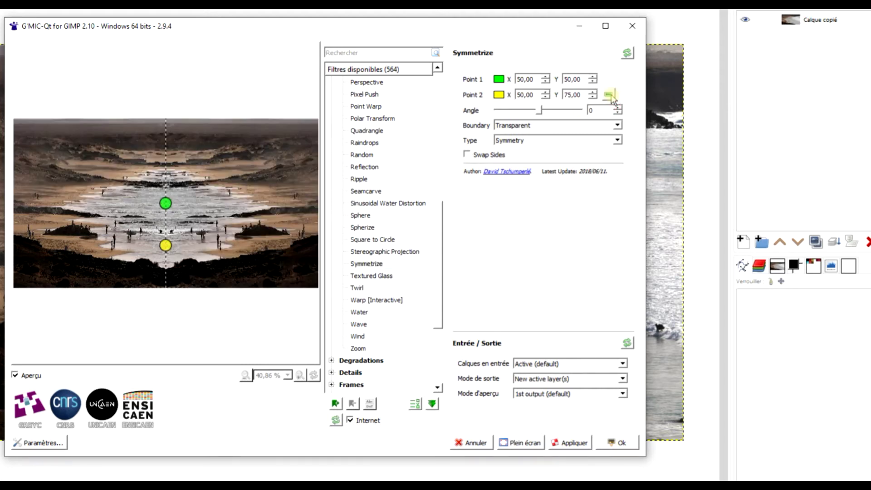
drag(165, 246, 289, 287)
drag(167, 205, 195, 169)
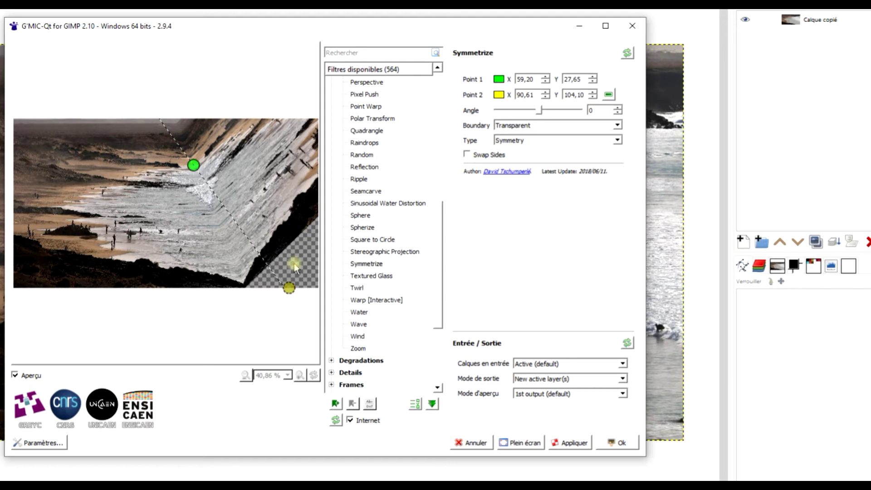
- Try Nearest and Periodic as the Symmetrize boundary mode and settle on Mirror
click(517, 126)
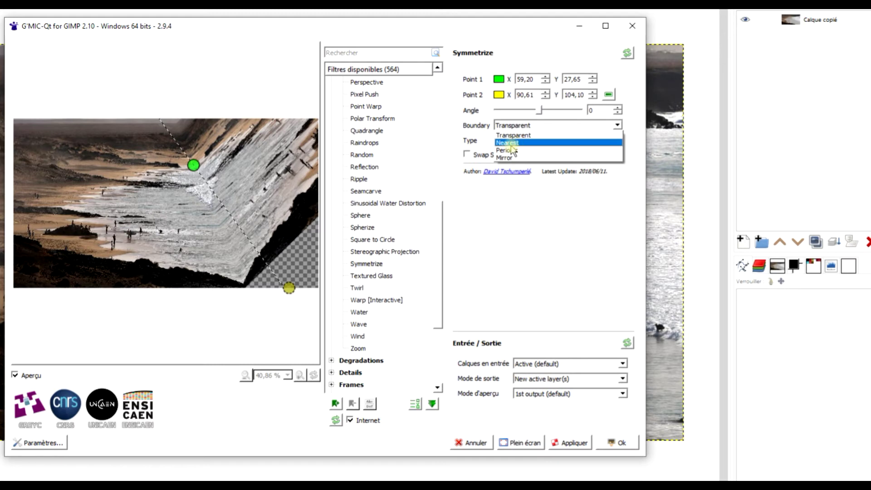
click(511, 144)
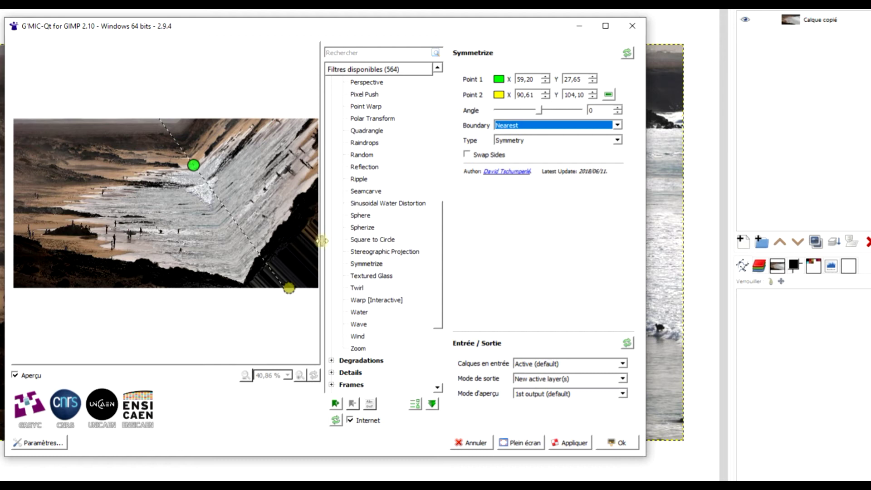
click(532, 122)
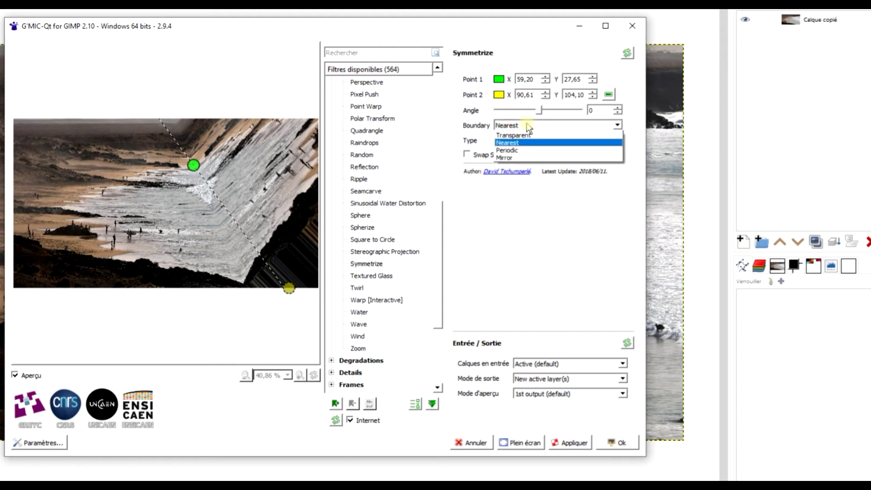
click(524, 151)
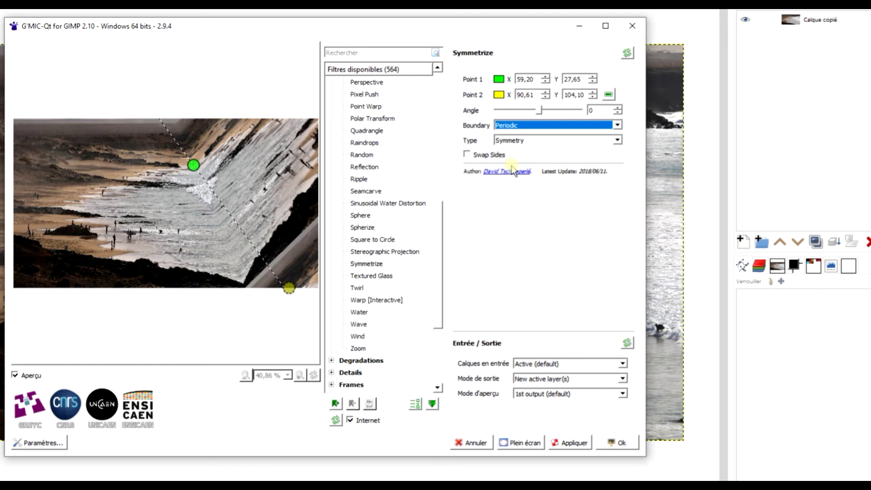
click(525, 125)
click(526, 158)
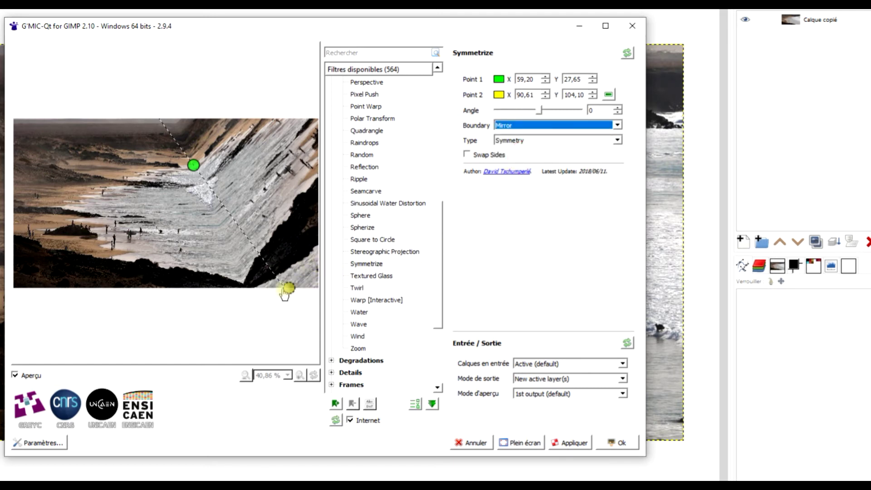
- Reposition the symmetry axis with Point 1 at about 59,00 / 35,15 and Point 2 at about 96,74 / 94,54
drag(290, 288, 313, 289)
drag(193, 167, 238, 180)
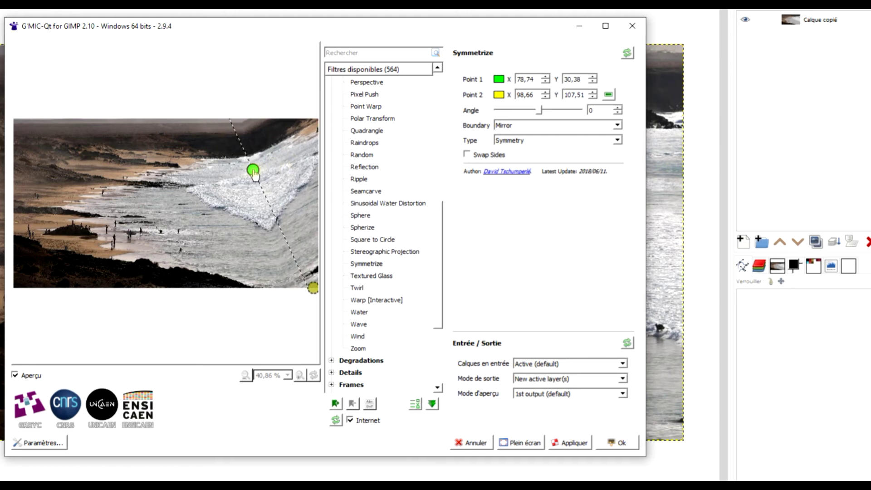
drag(251, 175, 195, 183)
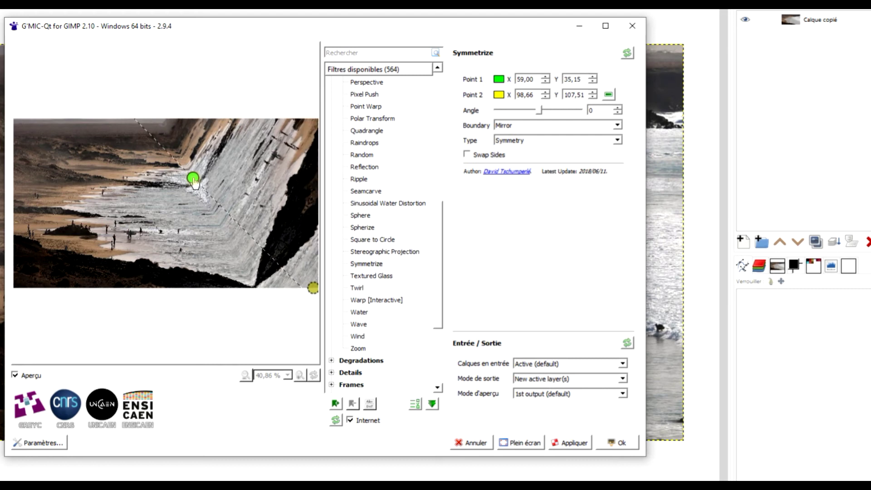
mouse_move(312, 289)
mouse_down()
mouse_move(283, 293)
mouse_move(309, 284)
mouse_up()
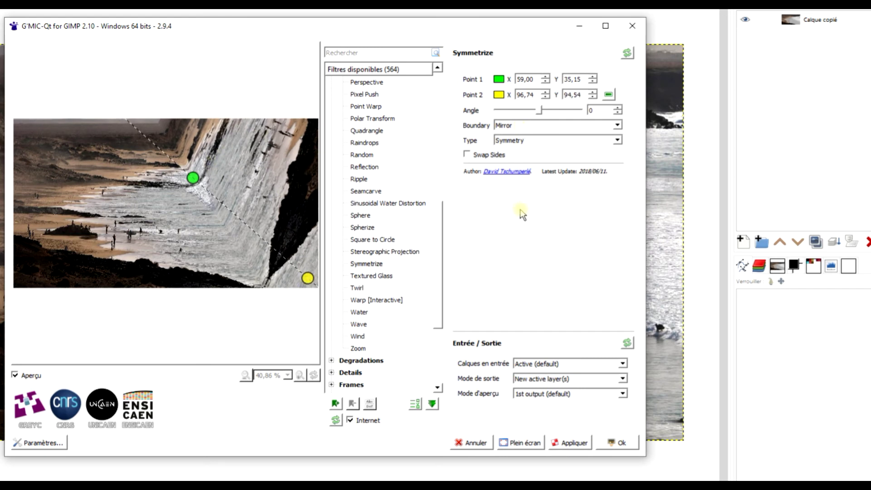
- Try Antisymmetry as the Symmetrize type and return the type to Symmetry
click(531, 140)
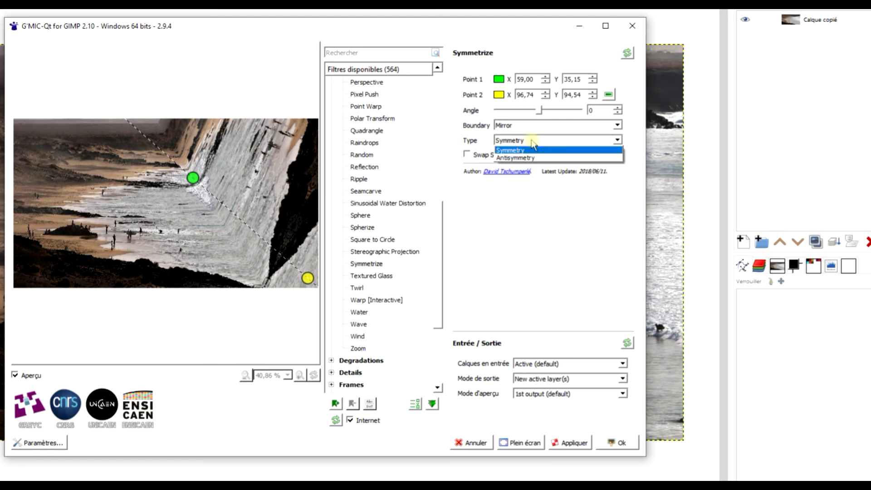
click(524, 158)
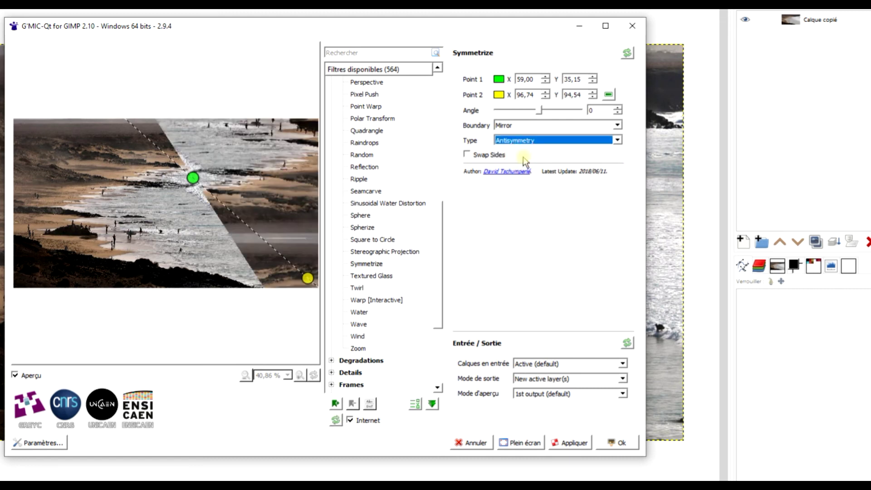
click(527, 139)
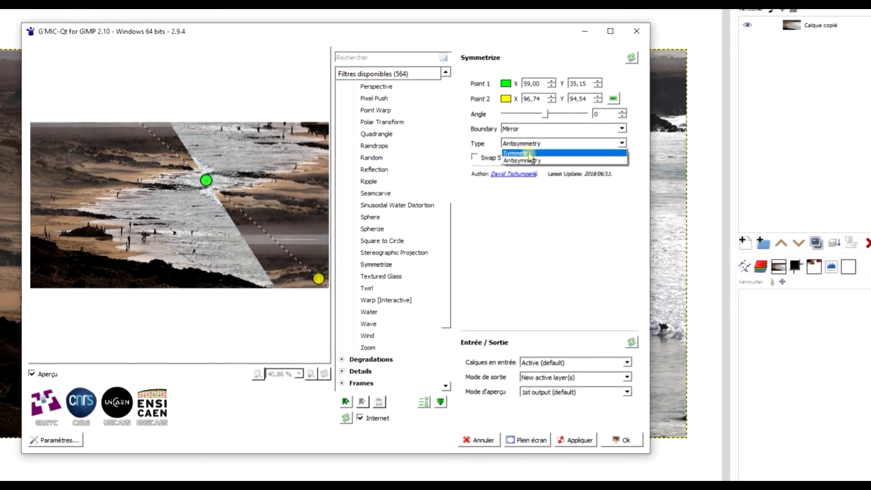
click(546, 150)
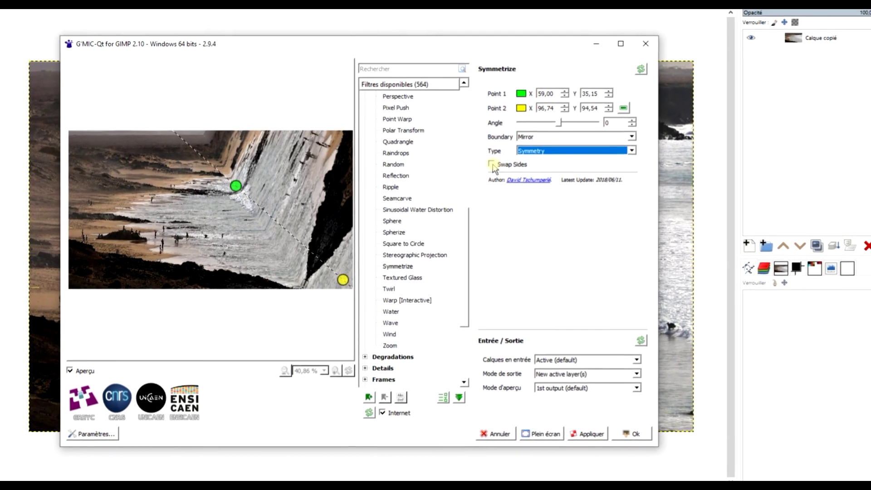
- Try the Swap Sides option on the beach preview and switch it back off
click(495, 166)
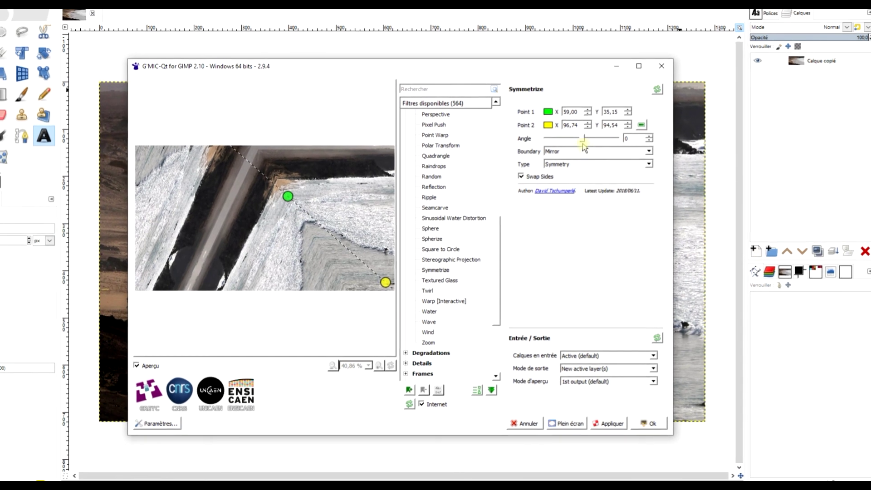
click(531, 177)
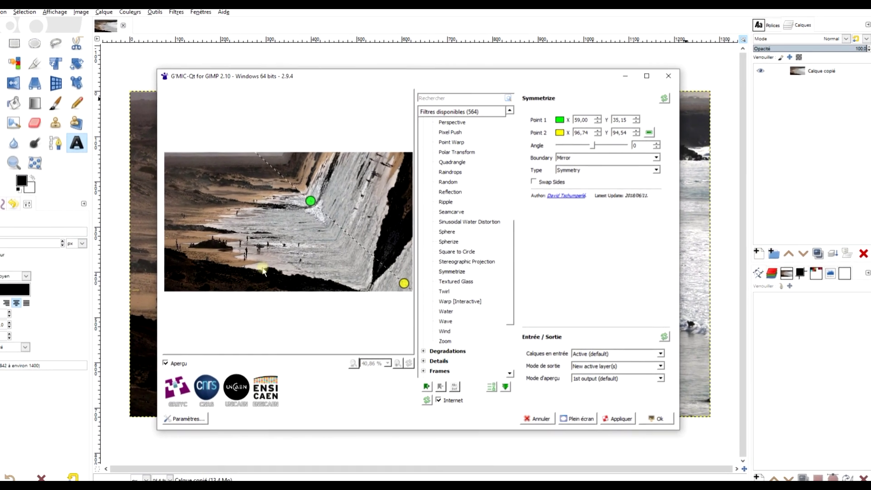
scroll(635, 366, up, 1)
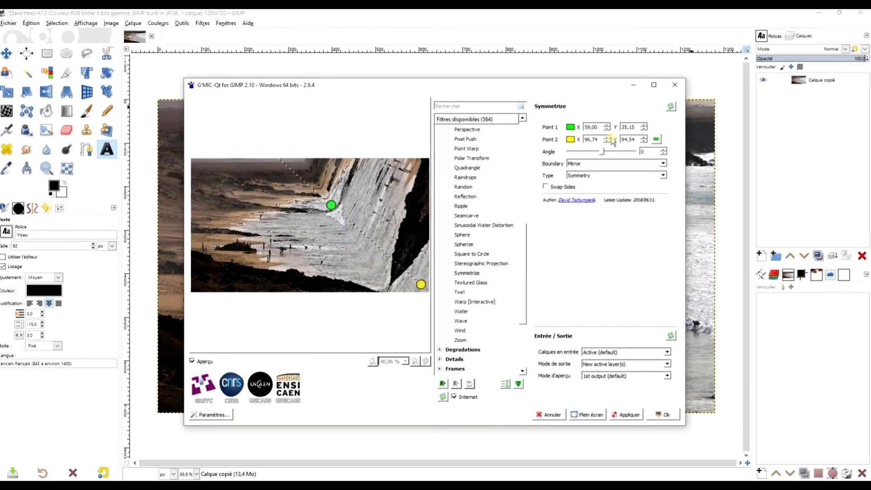
- Apply Symmetrize to a new active layer and compare it with the original photo by hiding and reshowing the mirrored layer
click(662, 416)
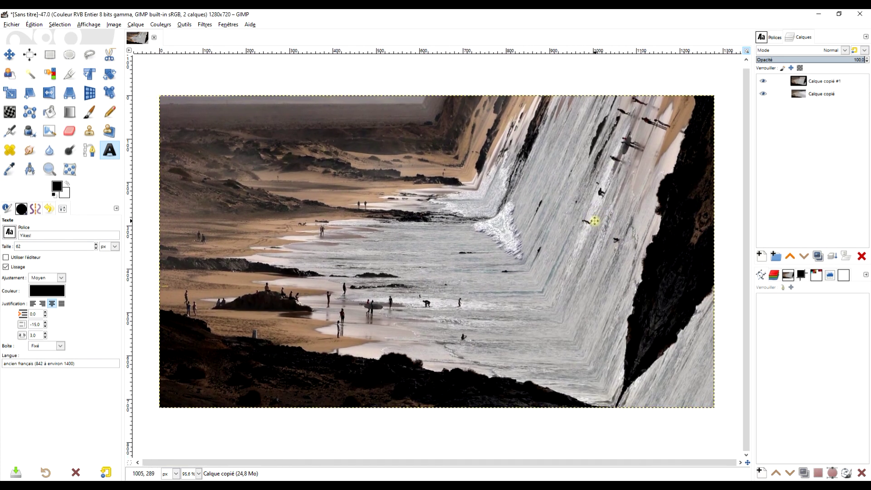
click(763, 81)
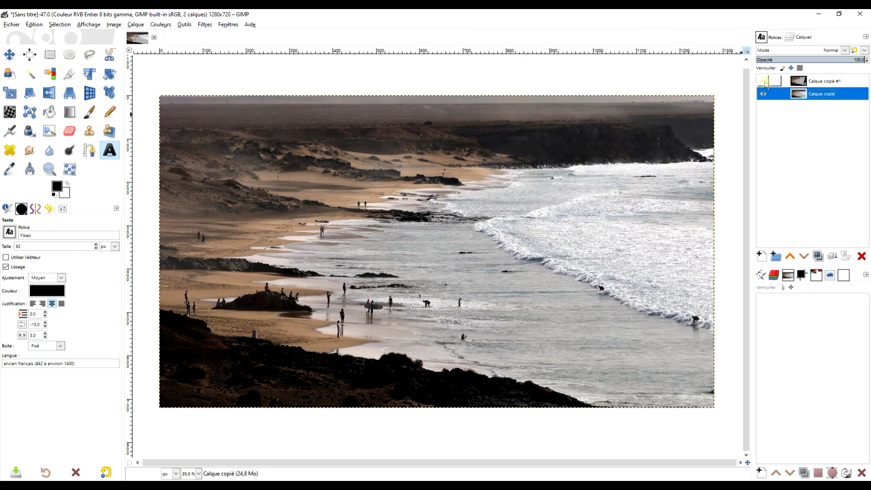
click(764, 81)
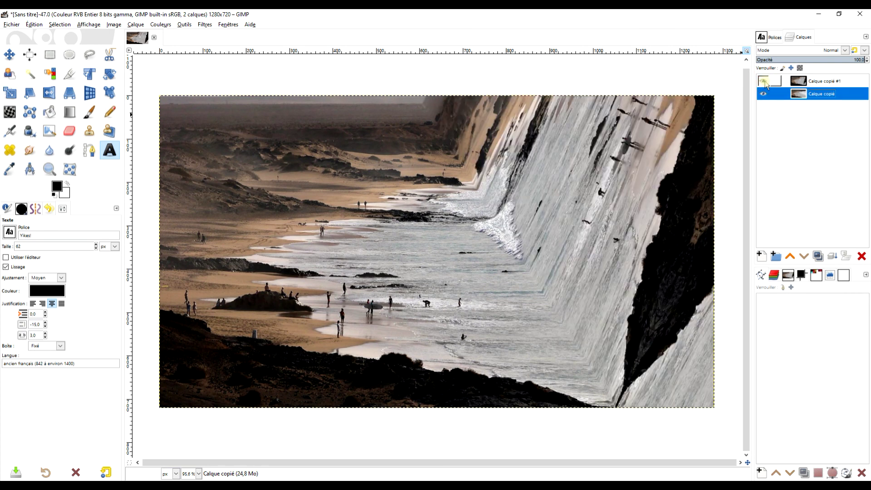